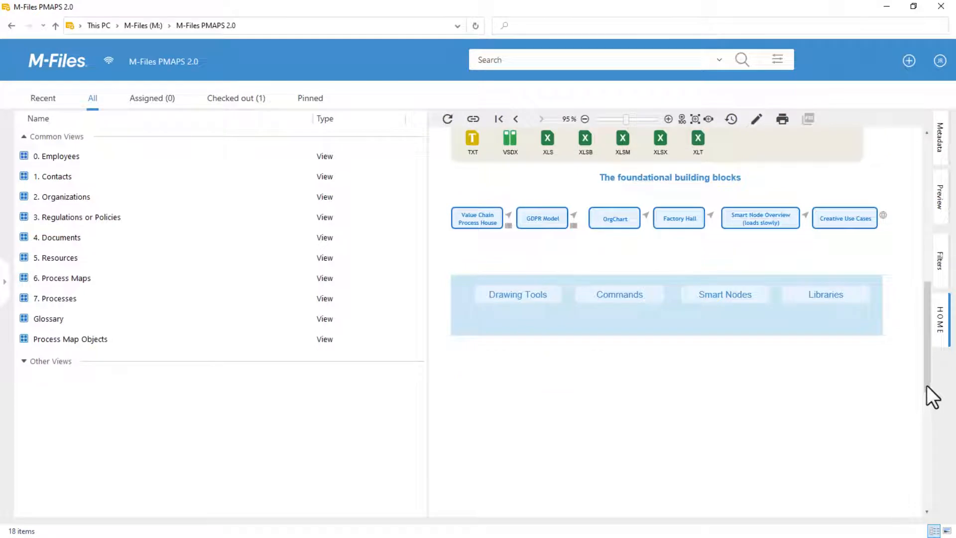
Switch to M-Files Admin and open the M-Files Process Maps configuration in the PMAPSDEMO20H vault's other applications.
click(507, 217)
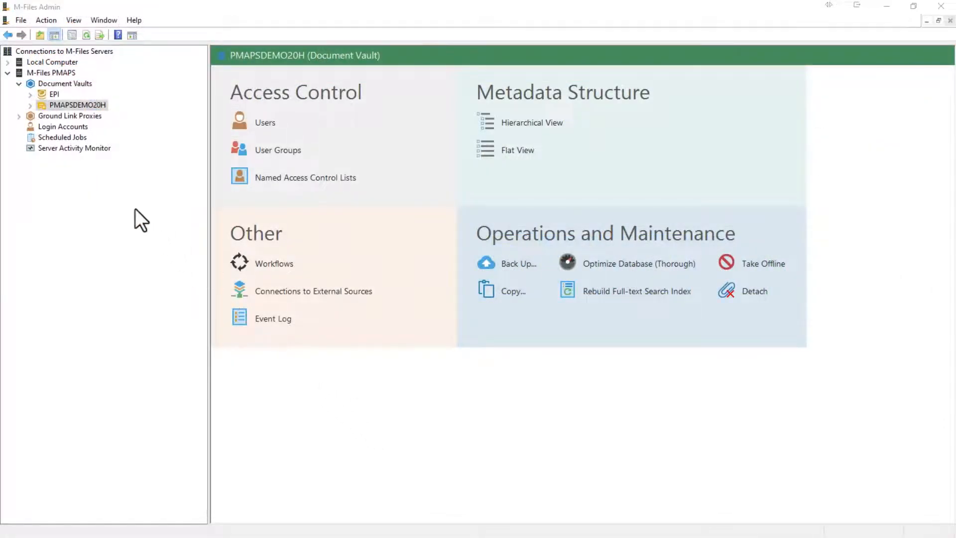
click(30, 105)
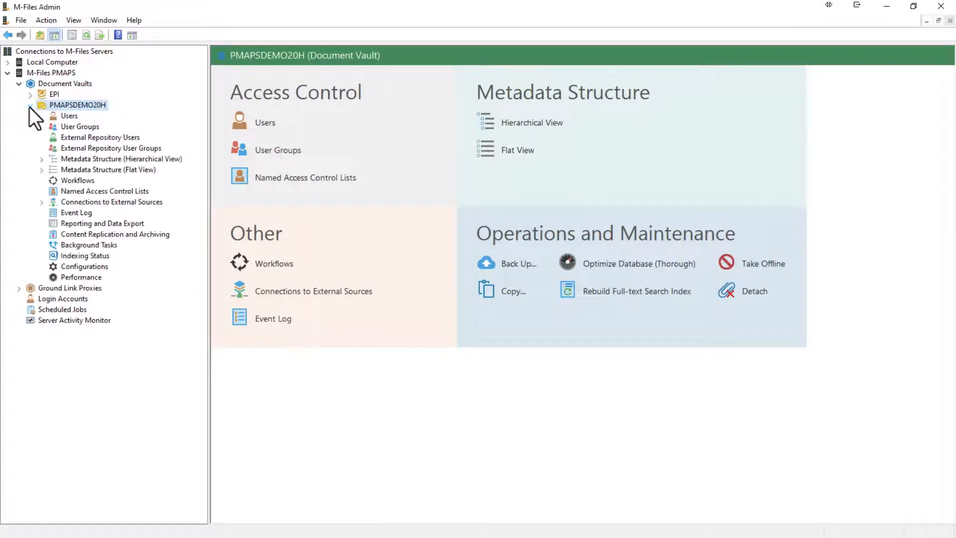
click(79, 265)
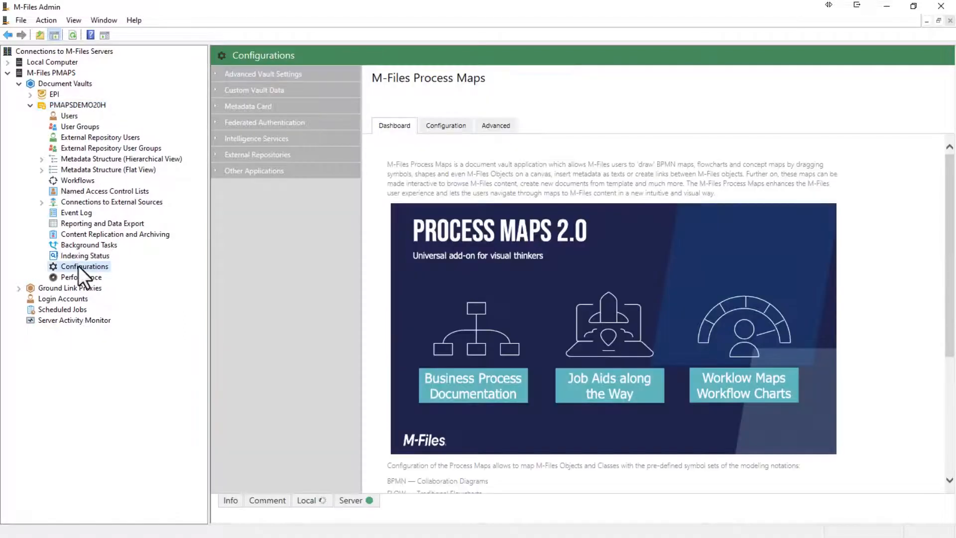
click(237, 177)
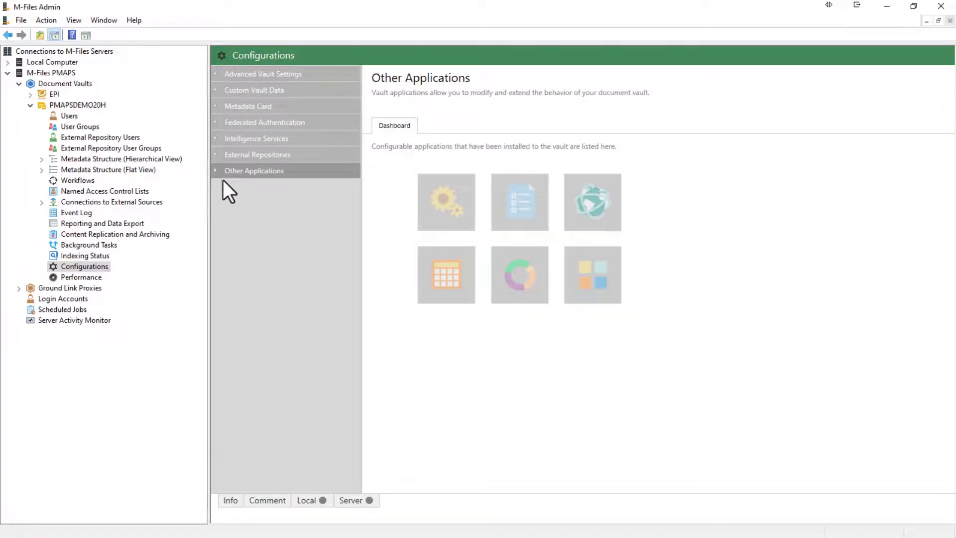
click(217, 174)
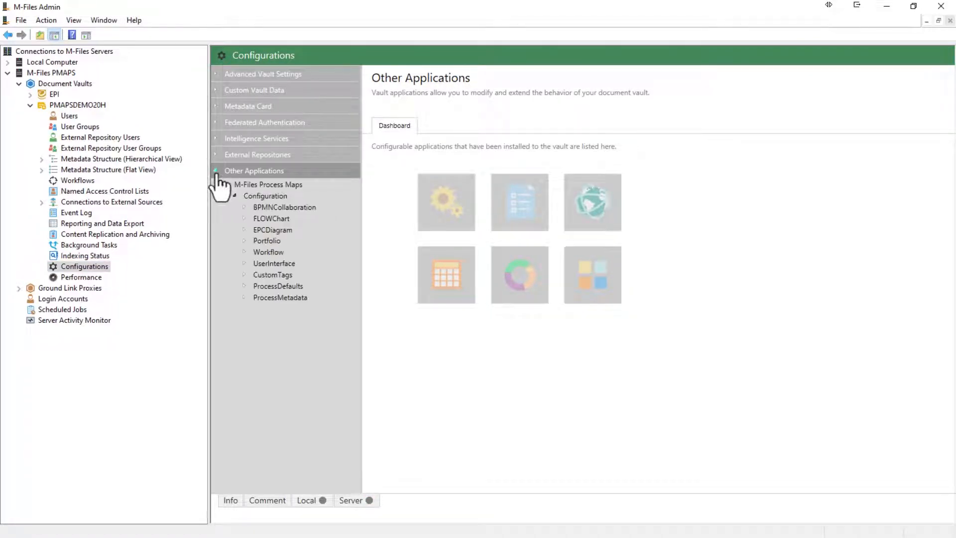
click(256, 185)
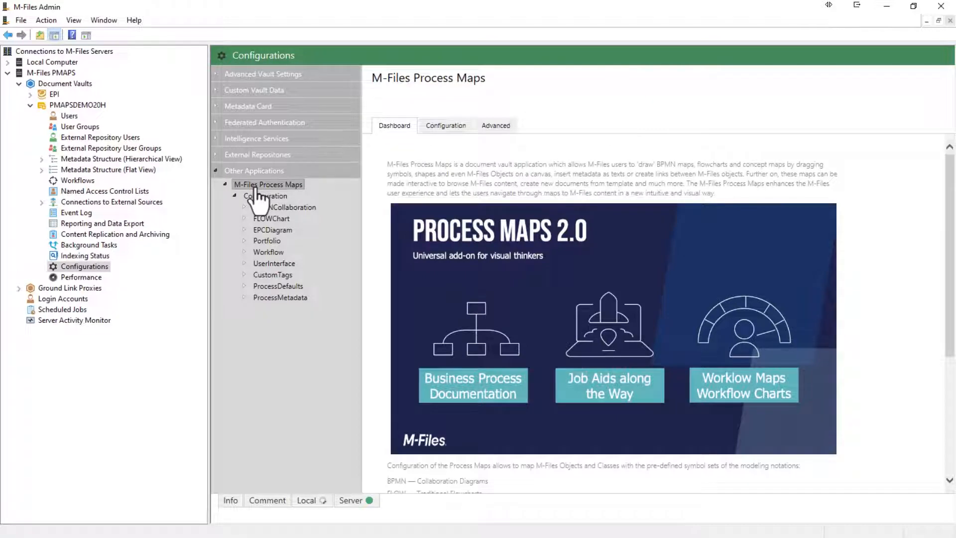
click(257, 197)
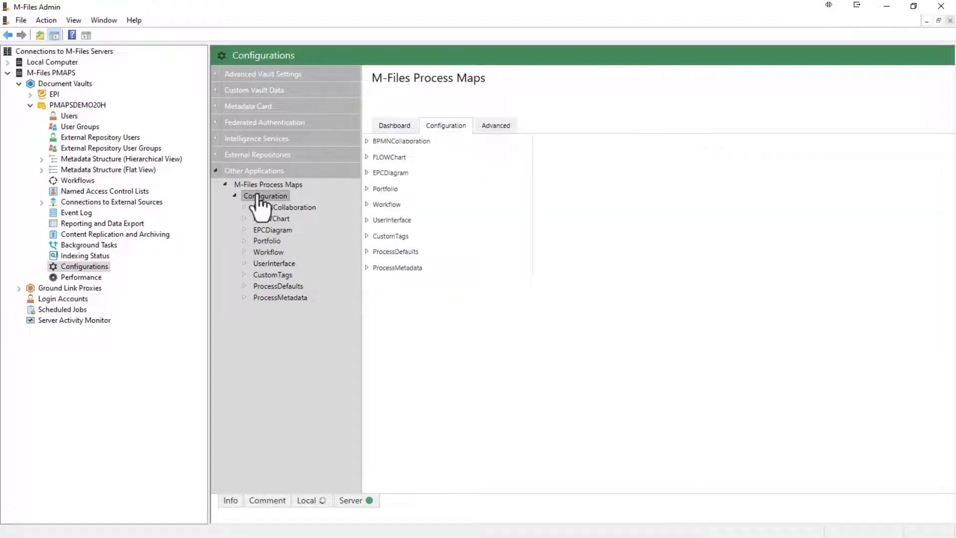
Expand the UserInterface settings down to the MapConfiguration and MapOverView subsections.
click(367, 221)
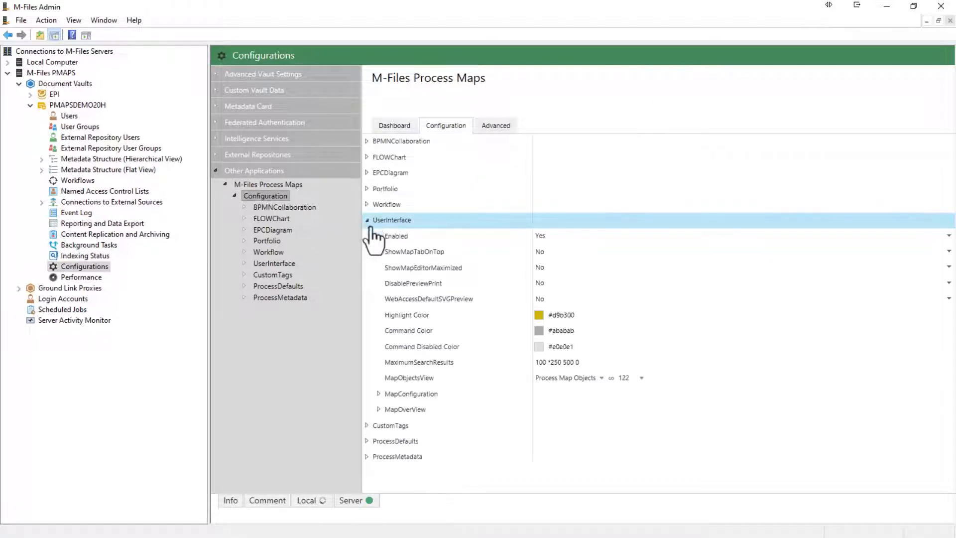
click(379, 393)
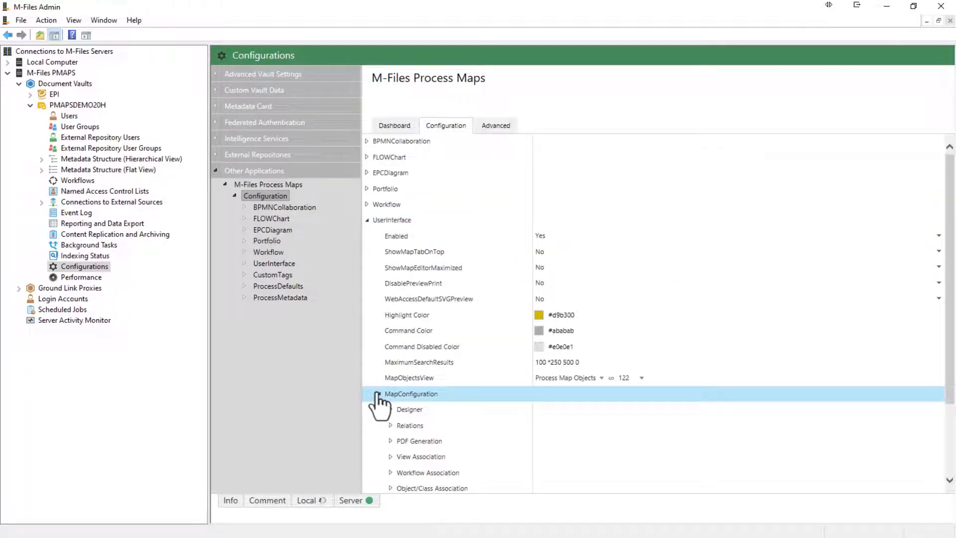
scroll(378, 398, down, 2)
scroll(377, 392, down, 2)
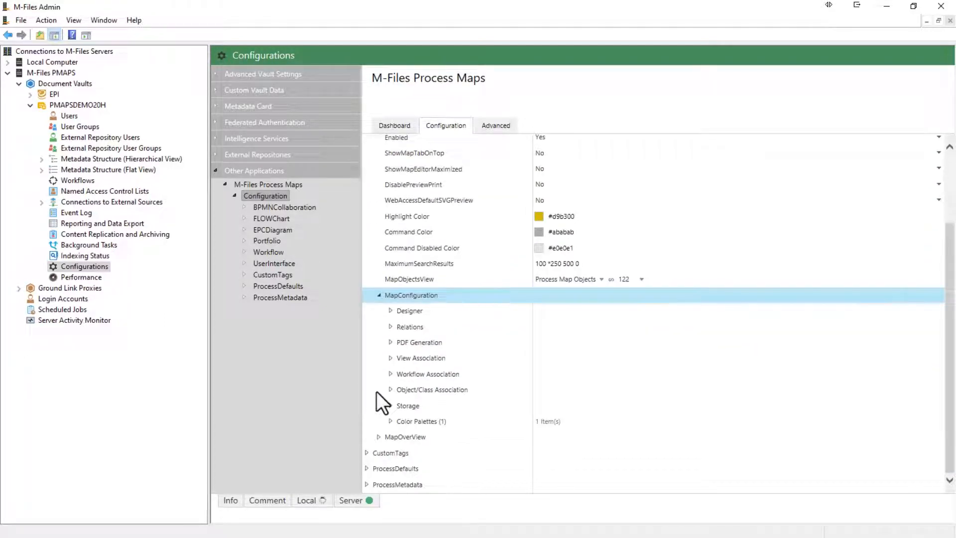
click(378, 437)
scroll(379, 440, down, 3)
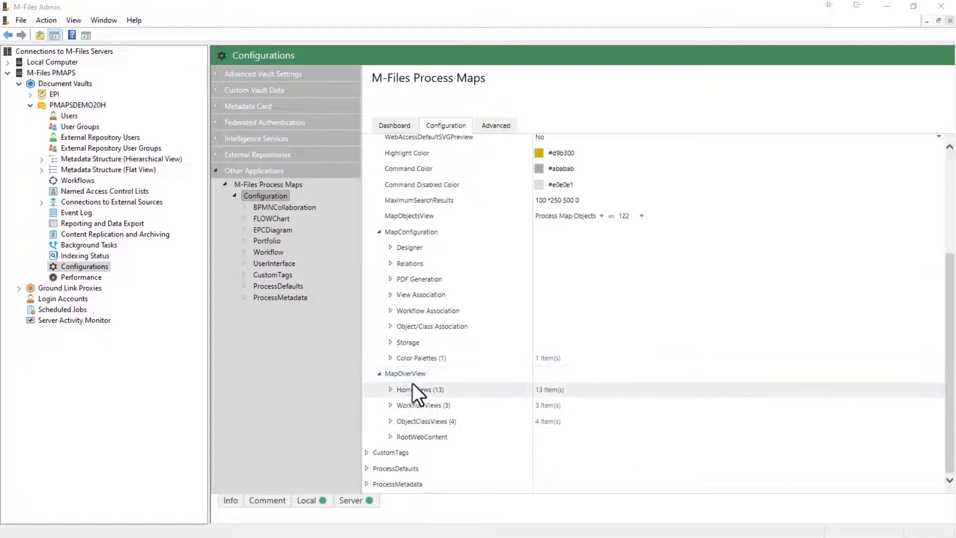
Expand the first HomeView under HomeViews and examine its Charts tab settings.
click(391, 390)
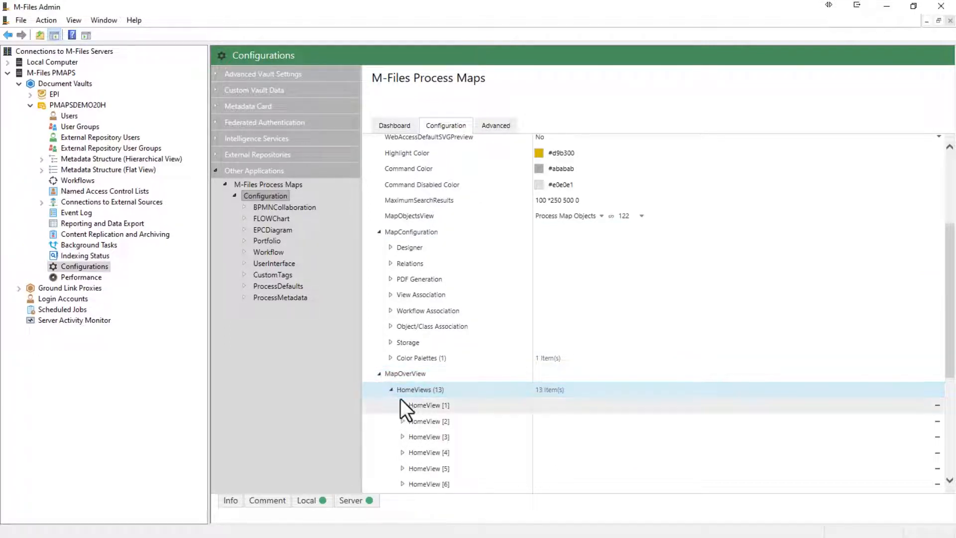
click(402, 405)
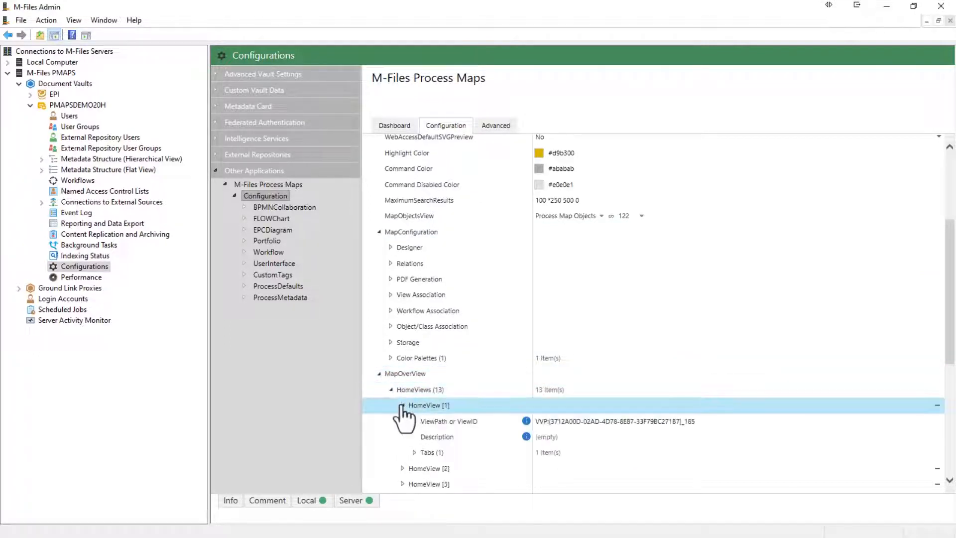
click(415, 452)
scroll(415, 455, down, 1)
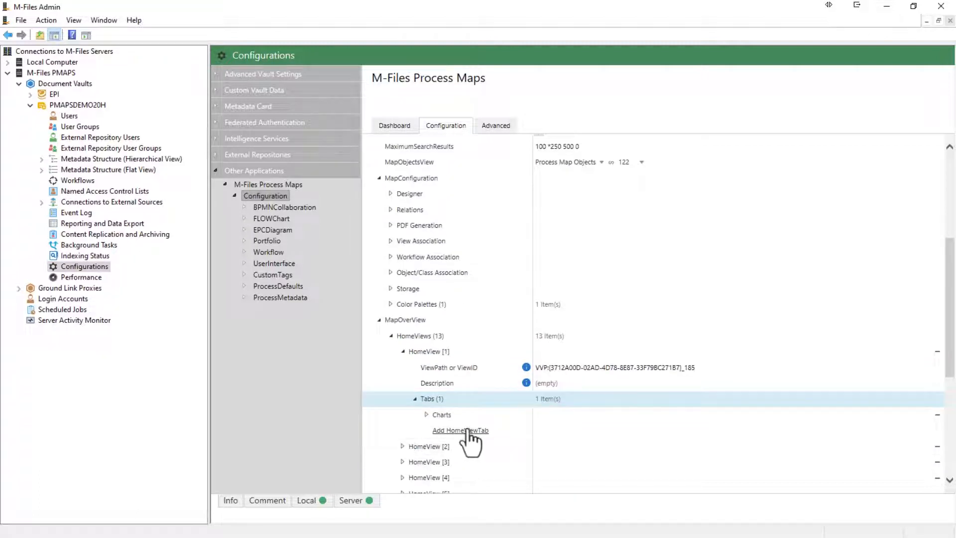
click(427, 415)
scroll(439, 424, down, 2)
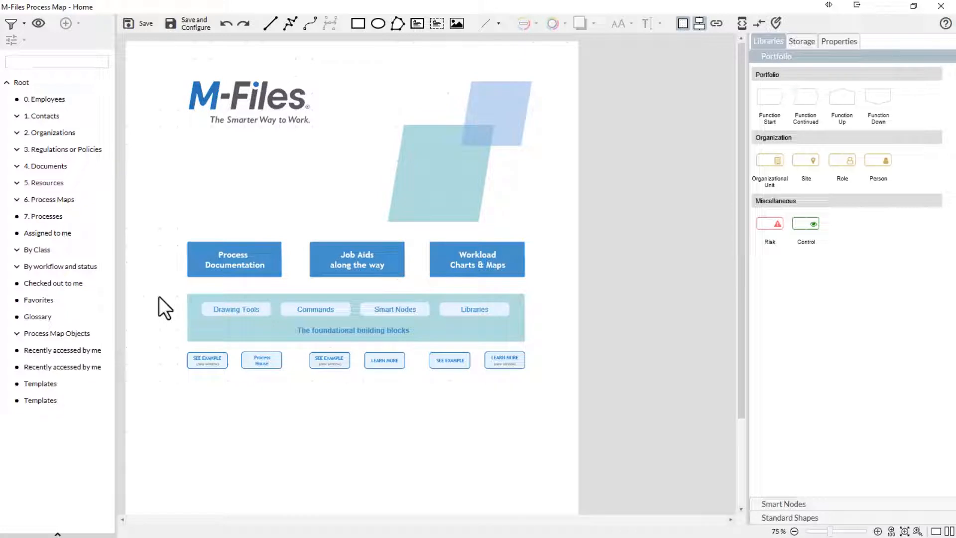
In the Home map's Save and Configure dialog, examine the H O M E tab options associated with the Root view.
click(171, 24)
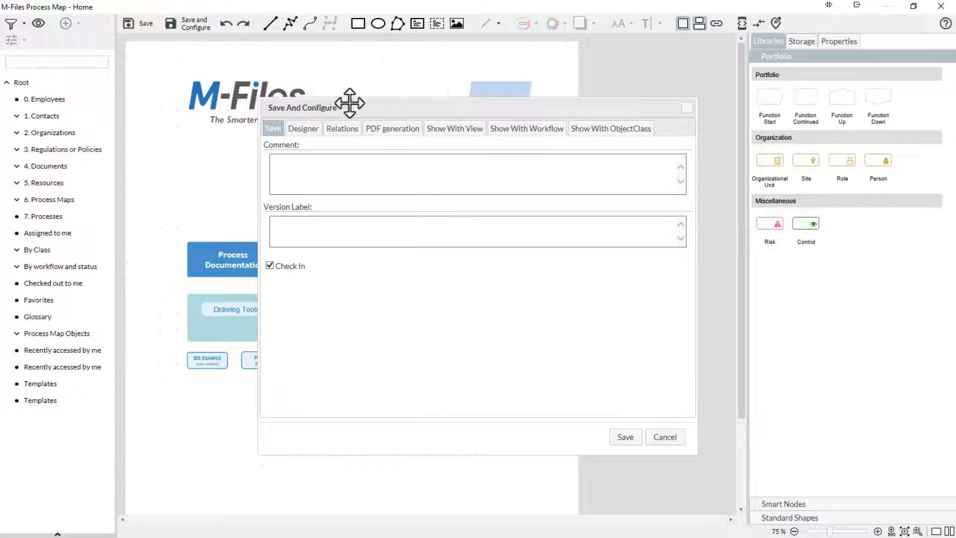
click(434, 134)
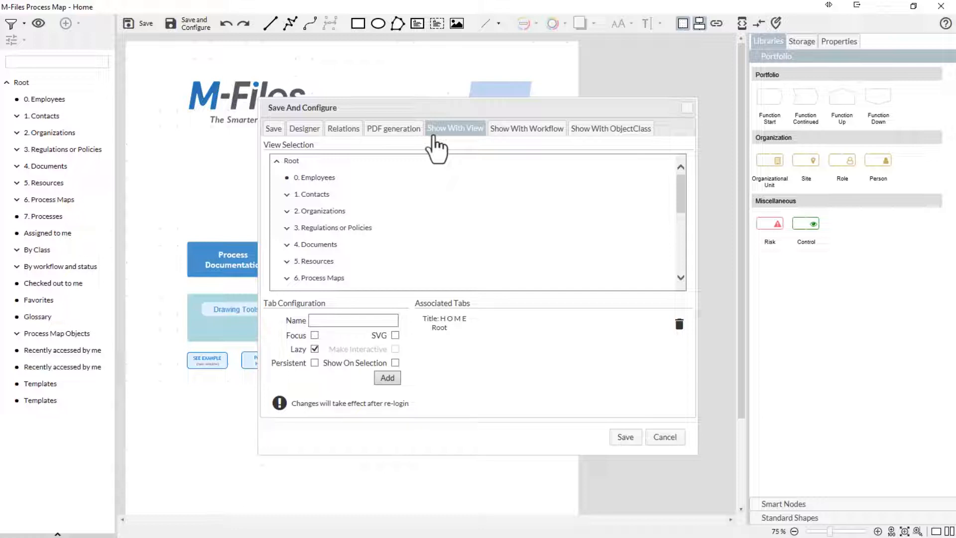
click(301, 161)
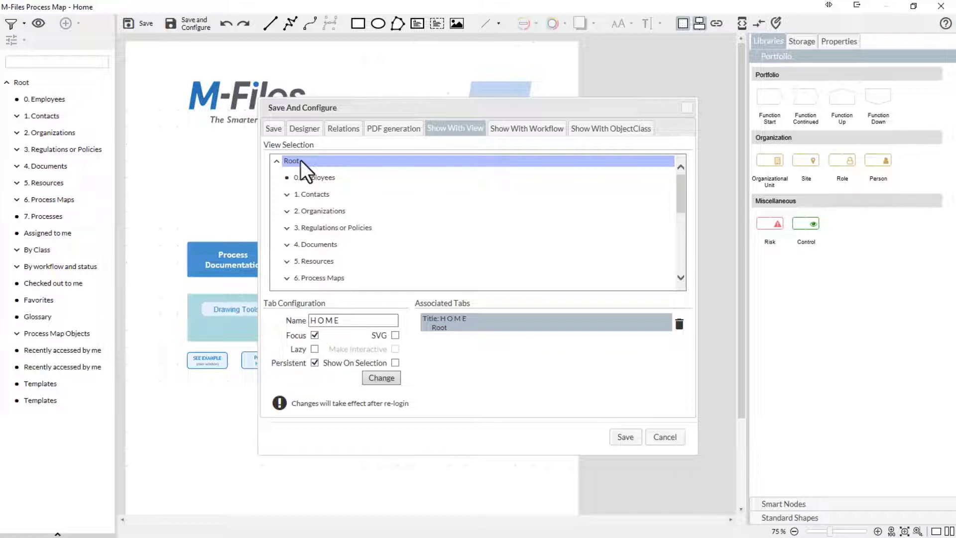
triple_click(352, 320)
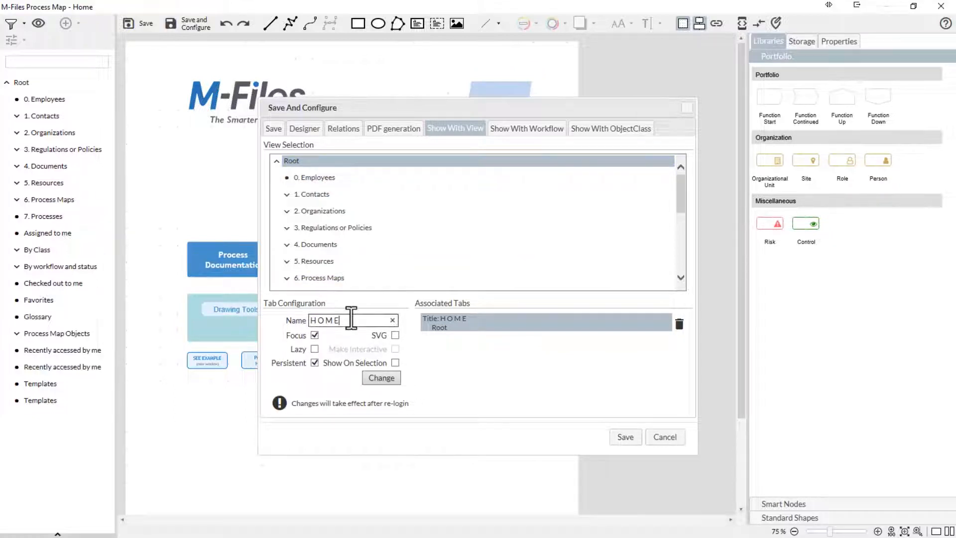
click(348, 320)
click(315, 338)
click(395, 335)
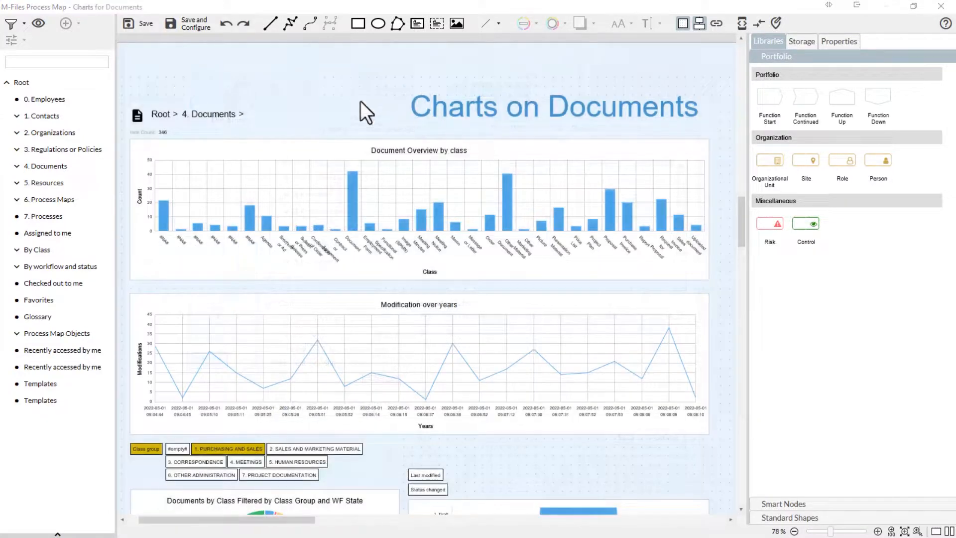
Make the Documents tab of the Charts for Documents map persistent for the 4. Documents view and save the map.
click(171, 31)
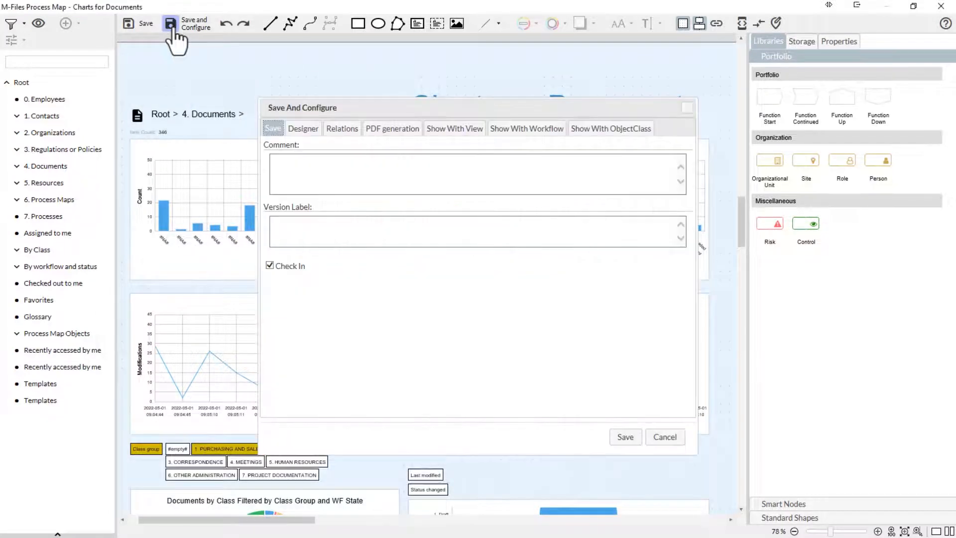
click(459, 133)
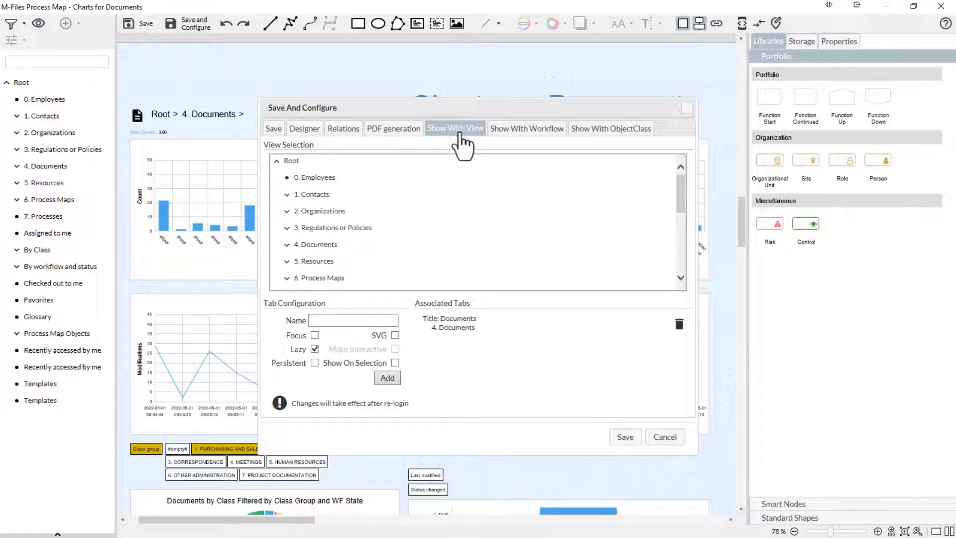
click(332, 242)
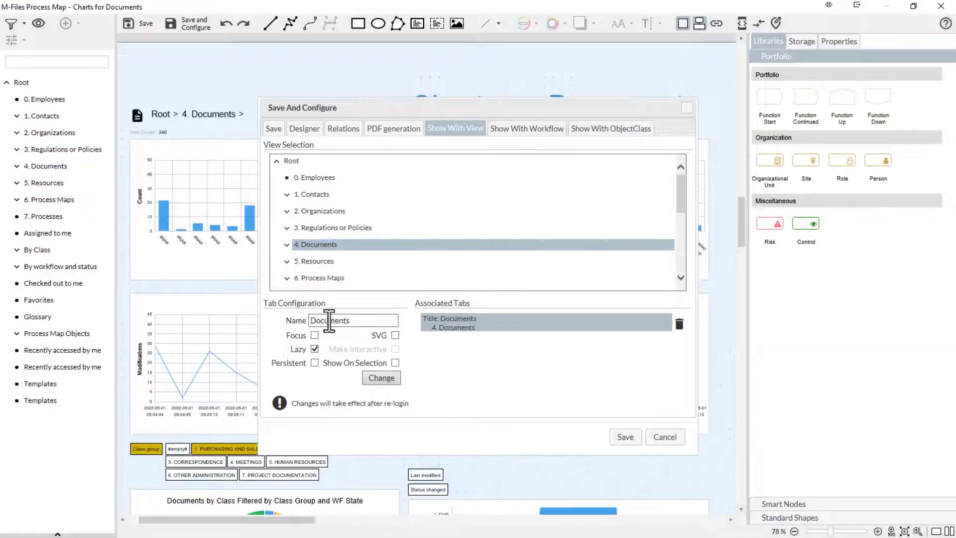
click(314, 363)
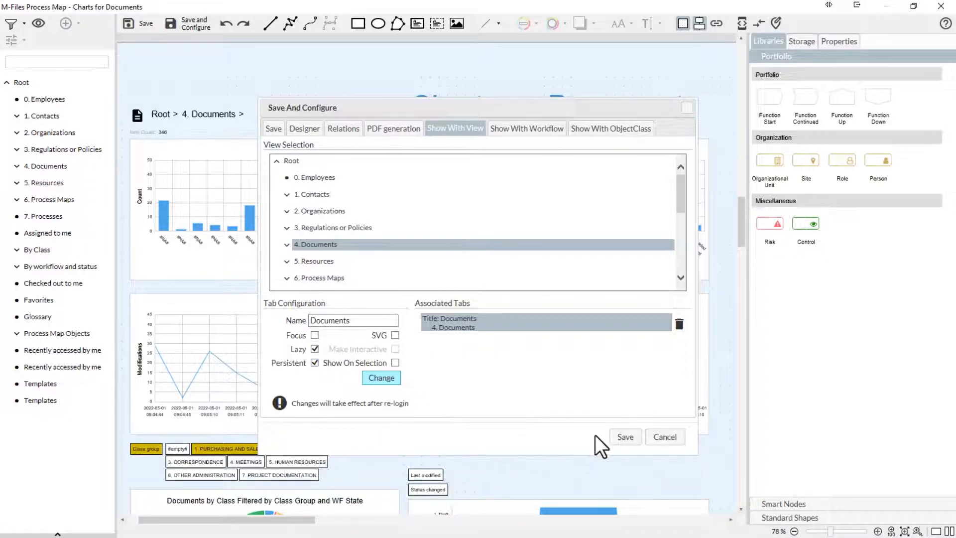
click(614, 442)
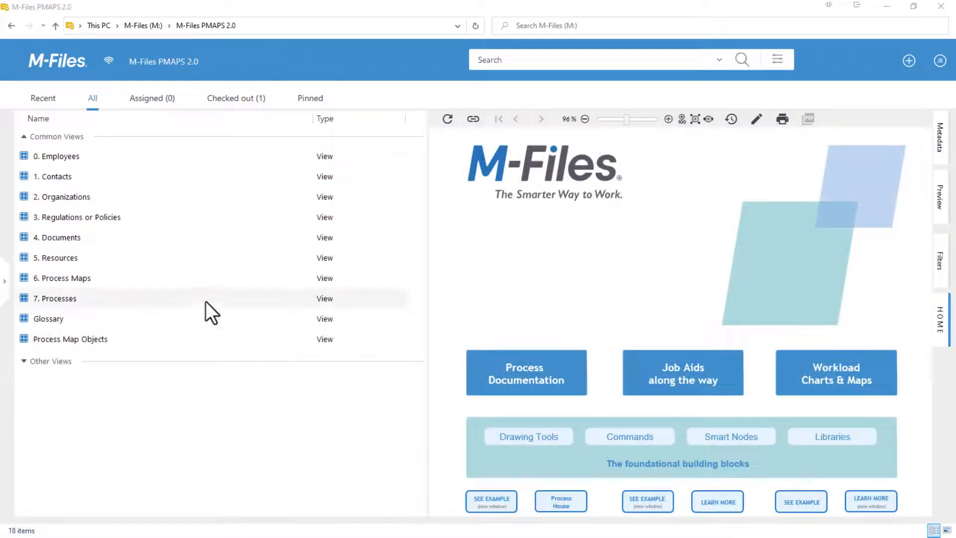
Browse 4. Documents to By Class > Brochure or Ad, checking the persistent Documents and H O M E tabs.
double_click(118, 241)
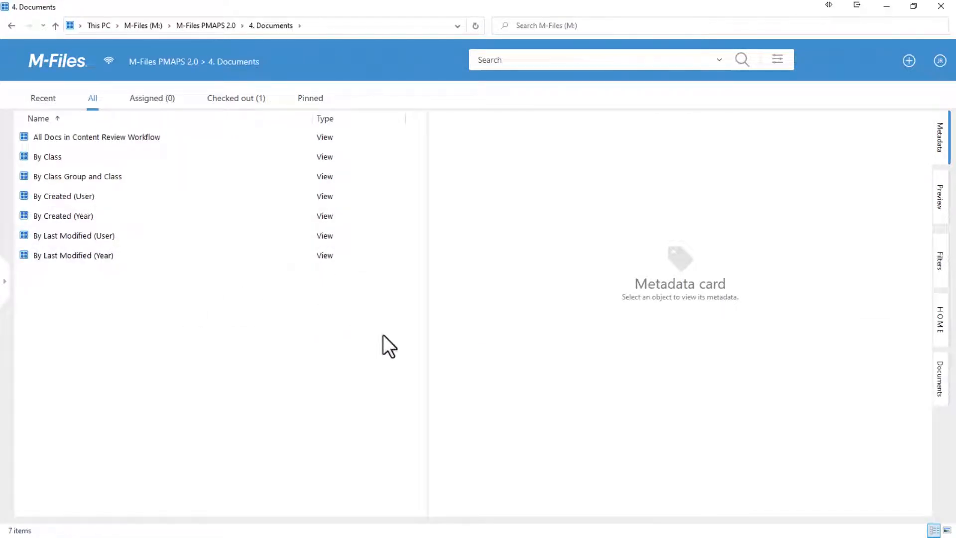
click(938, 381)
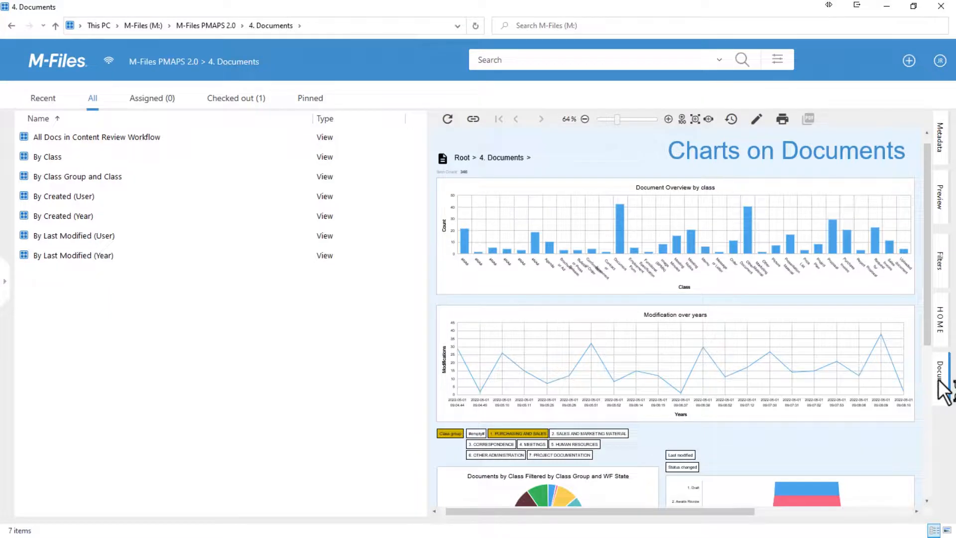
double_click(30, 156)
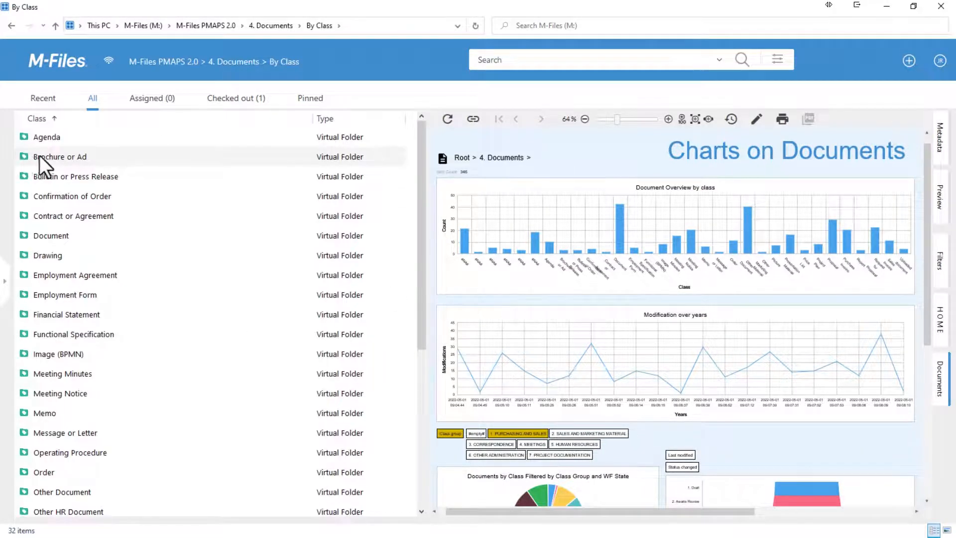
double_click(43, 157)
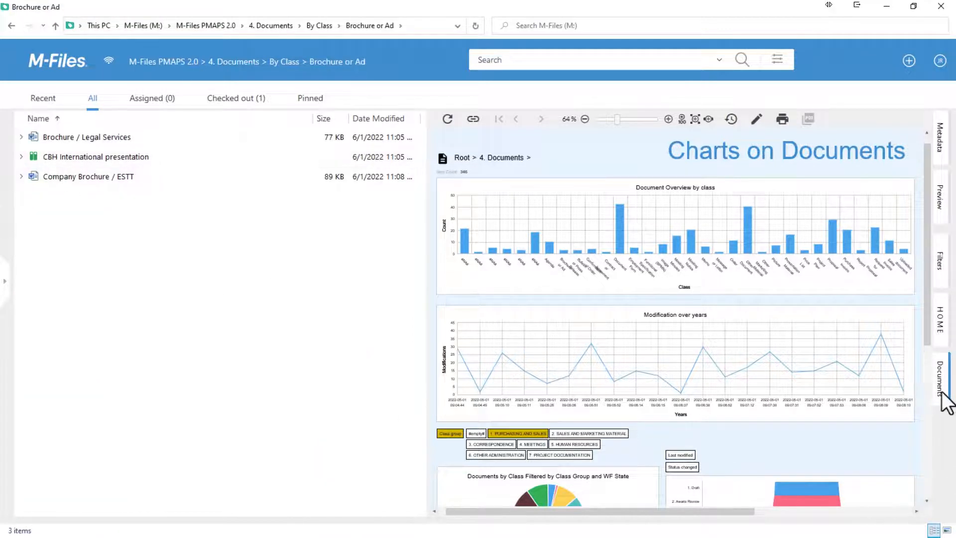
click(942, 342)
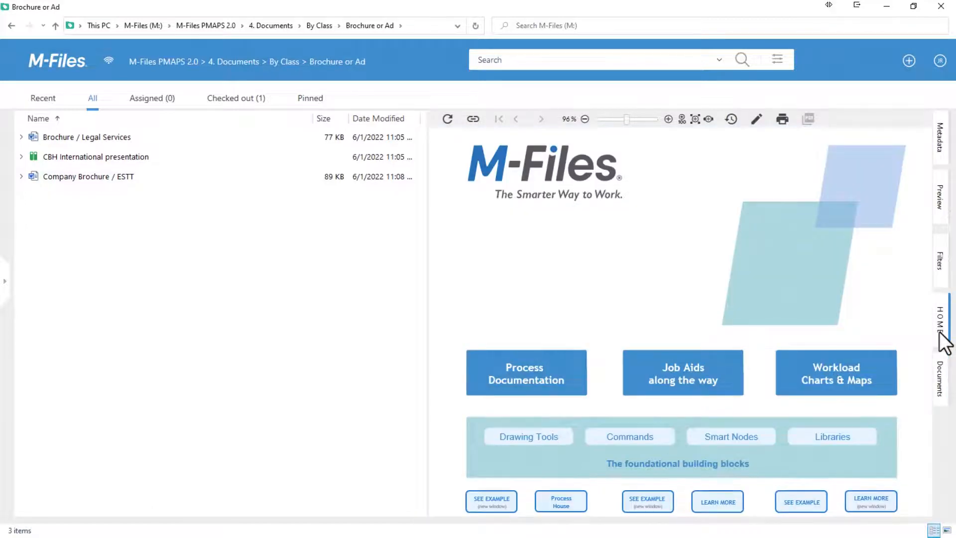
Return to the vault root, open 0. Employees and inspect the maps shown for the facility manager and the customer engagement manager.
click(68, 75)
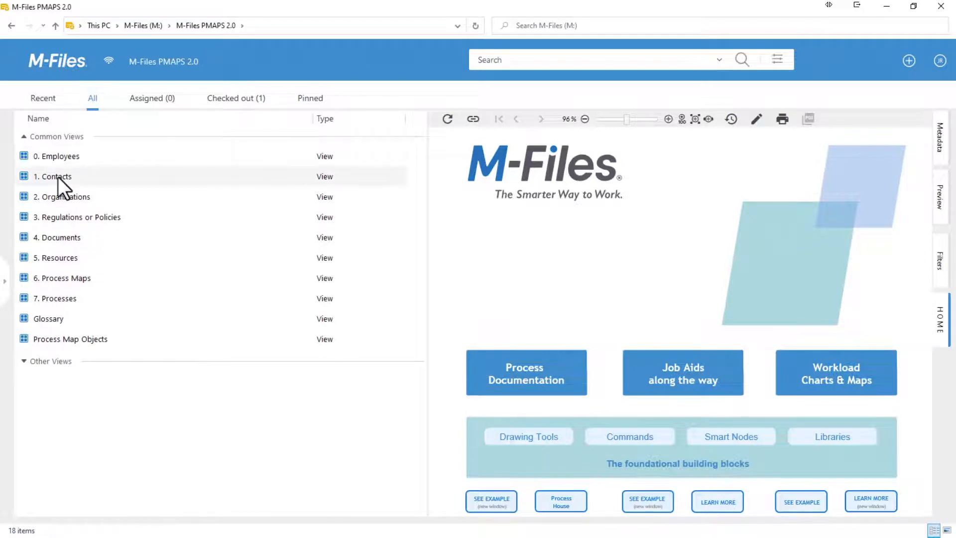
double_click(60, 156)
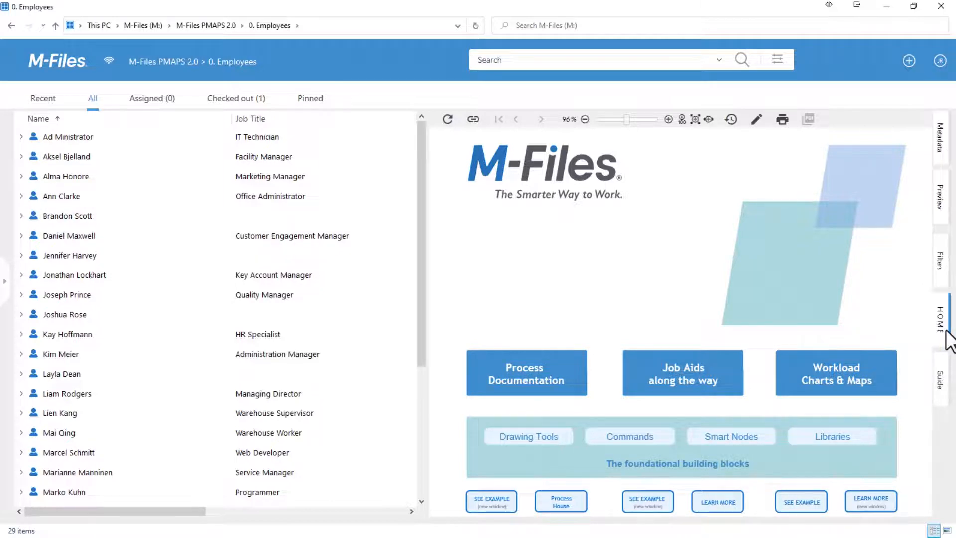
click(263, 160)
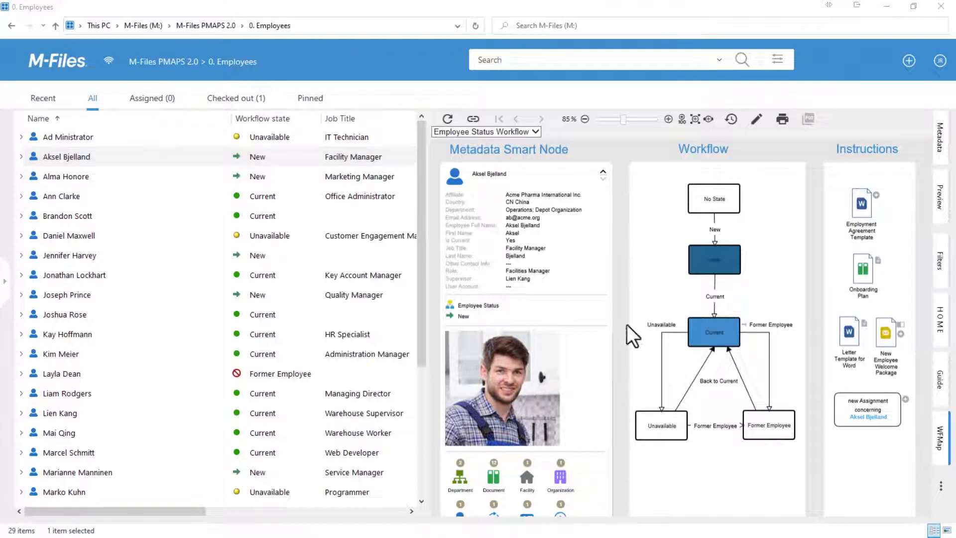
click(909, 506)
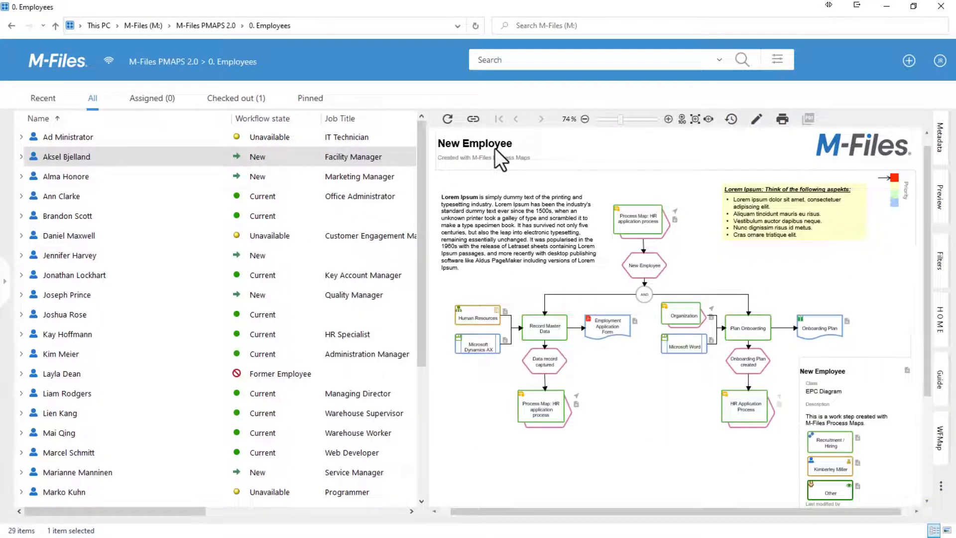
click(298, 237)
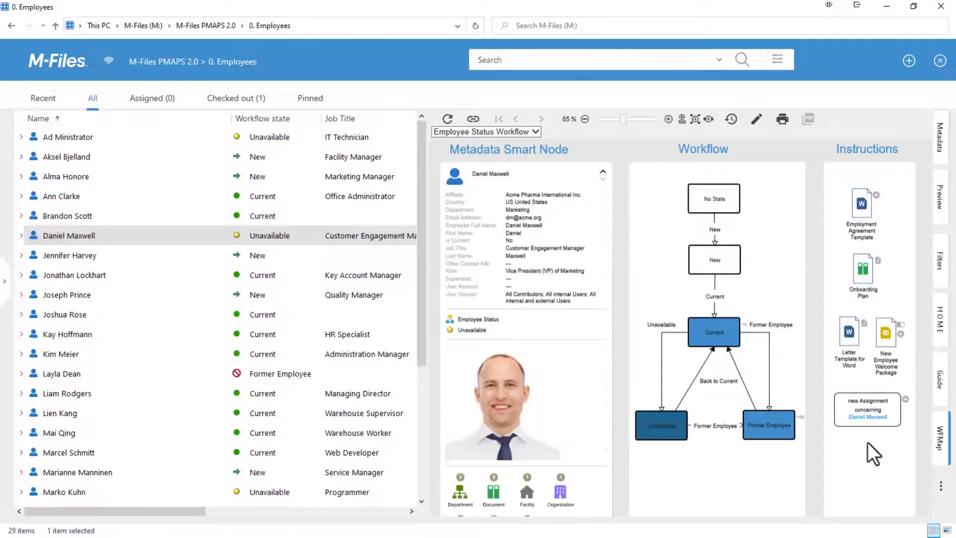
Inspect the Work Step maps for the unavailable customer engagement manager and the former employee, and return to the WFMap tab.
click(904, 509)
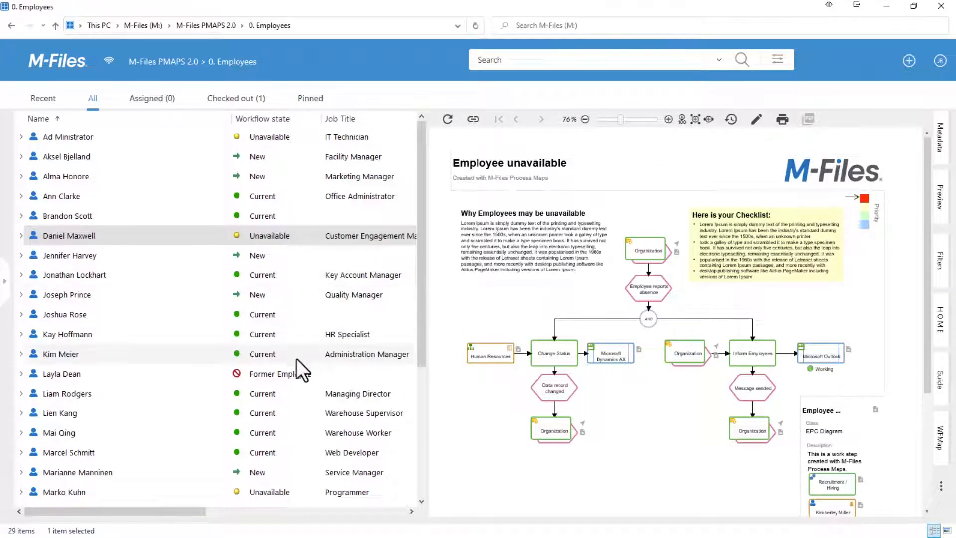
click(276, 374)
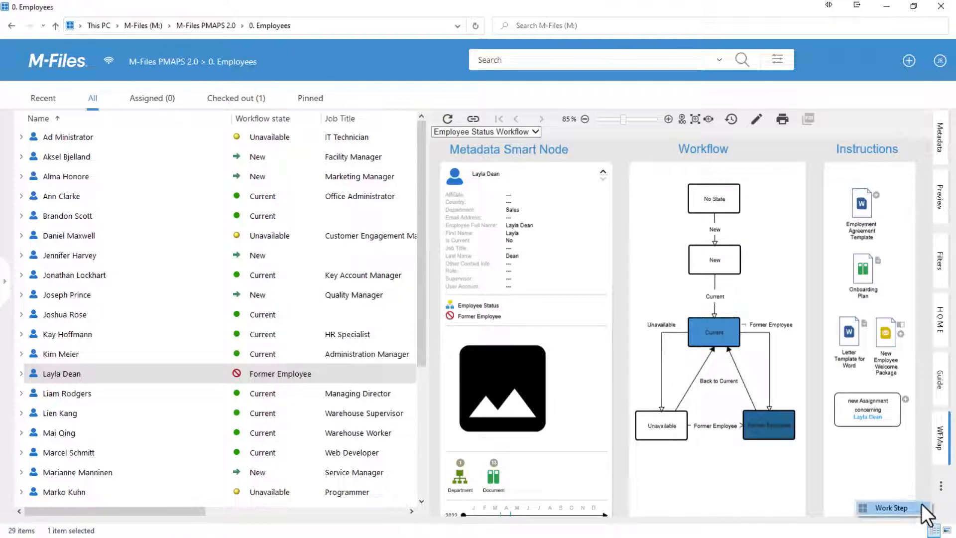
click(922, 504)
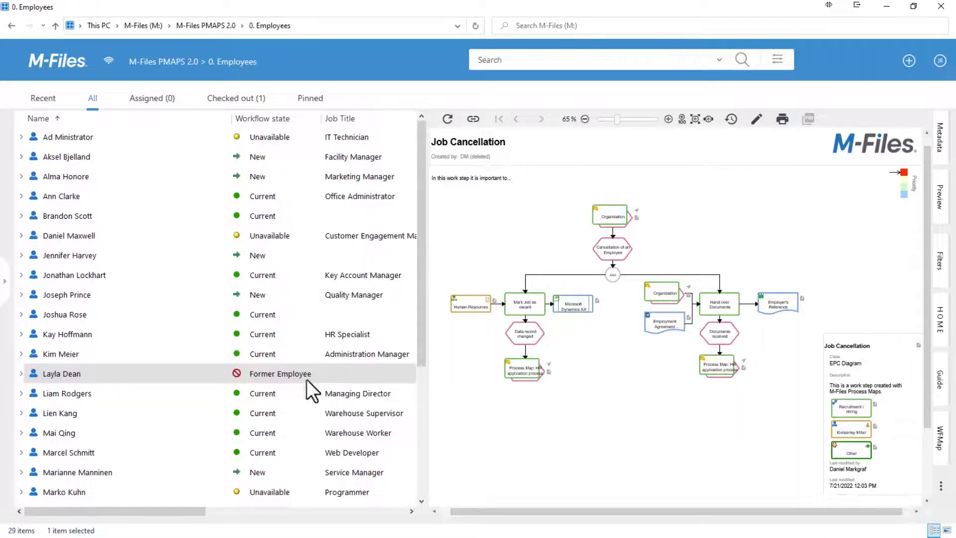
click(458, 142)
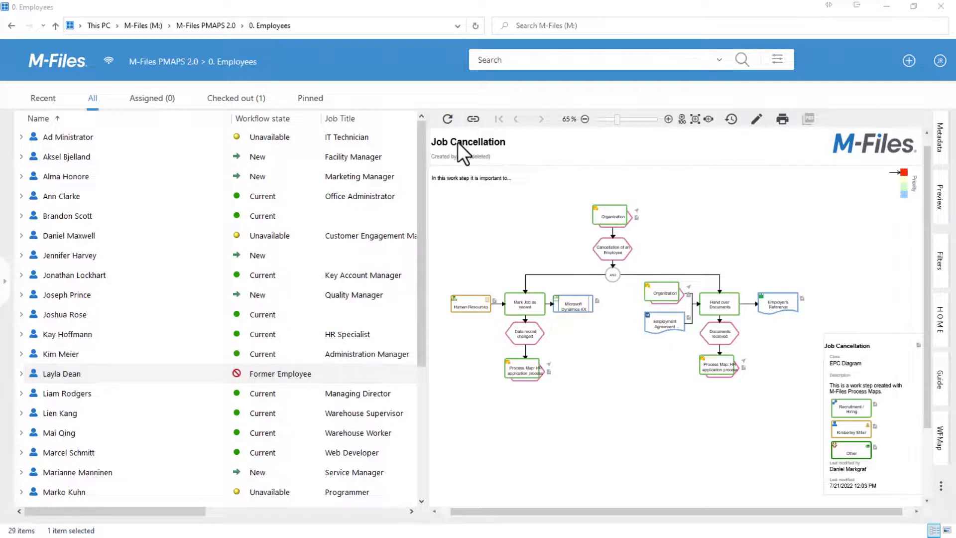
click(941, 437)
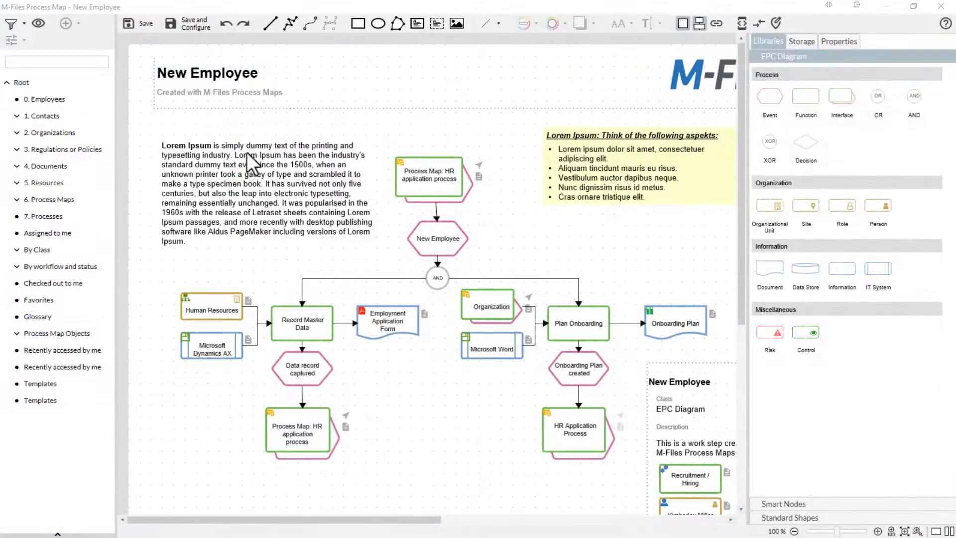
Associate the New Employee map with the New state of the Employee Status workflow, adding a lazy tab named Work Step.
click(184, 31)
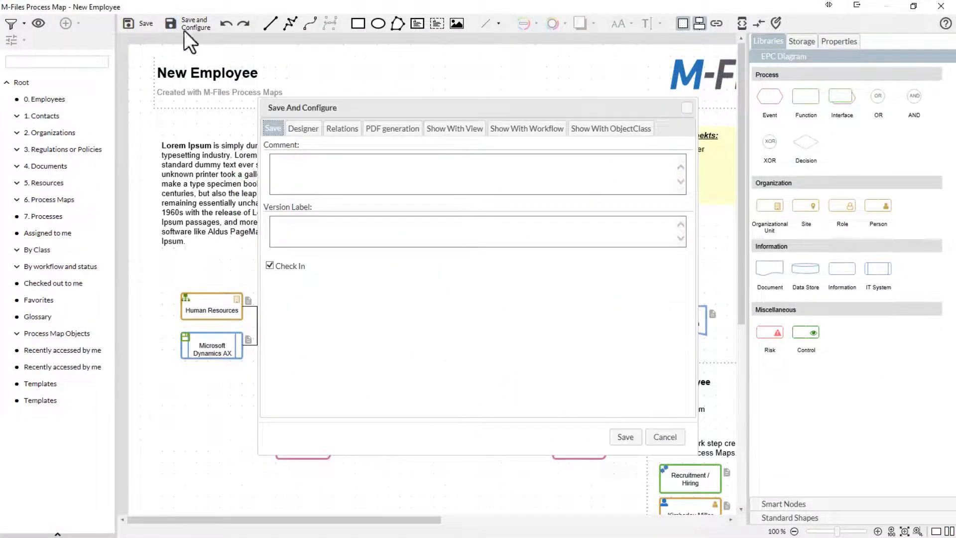
click(500, 128)
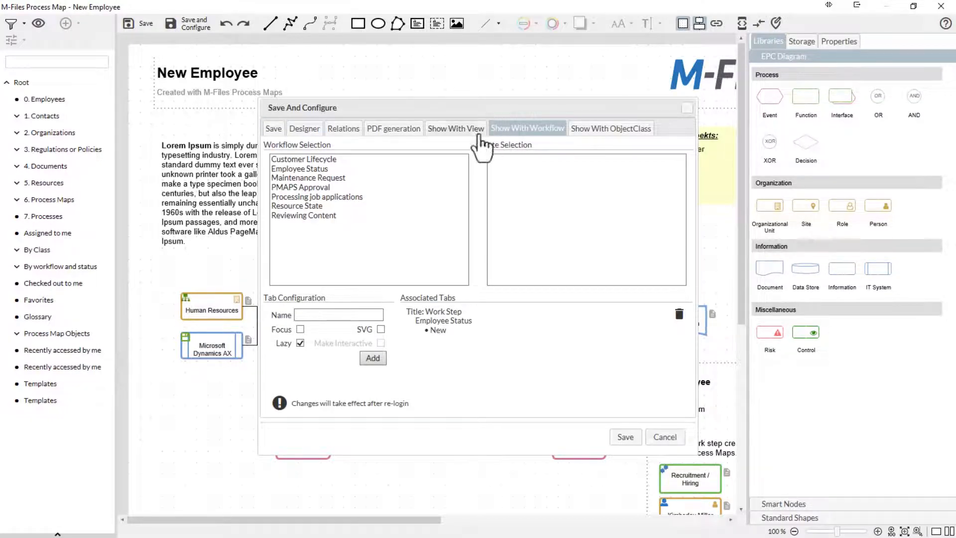
click(320, 168)
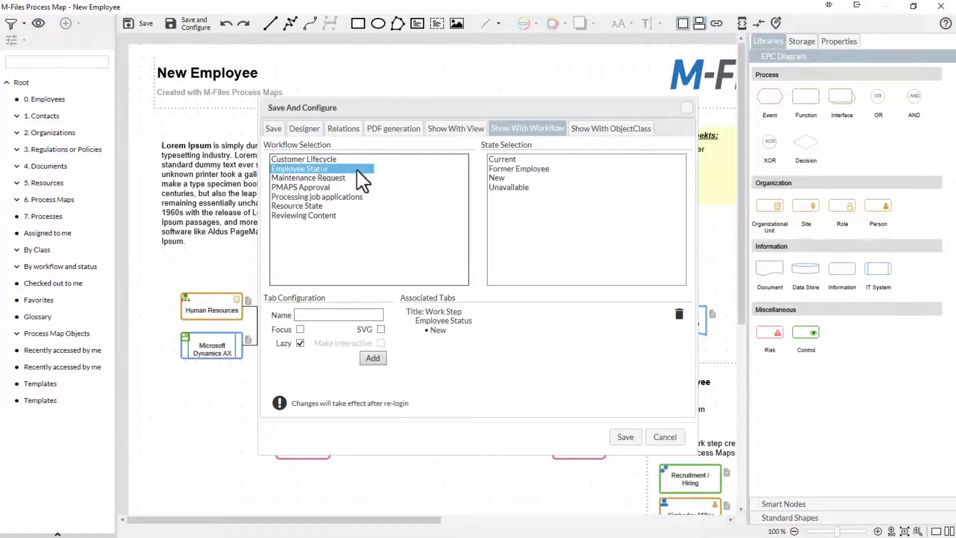
click(493, 177)
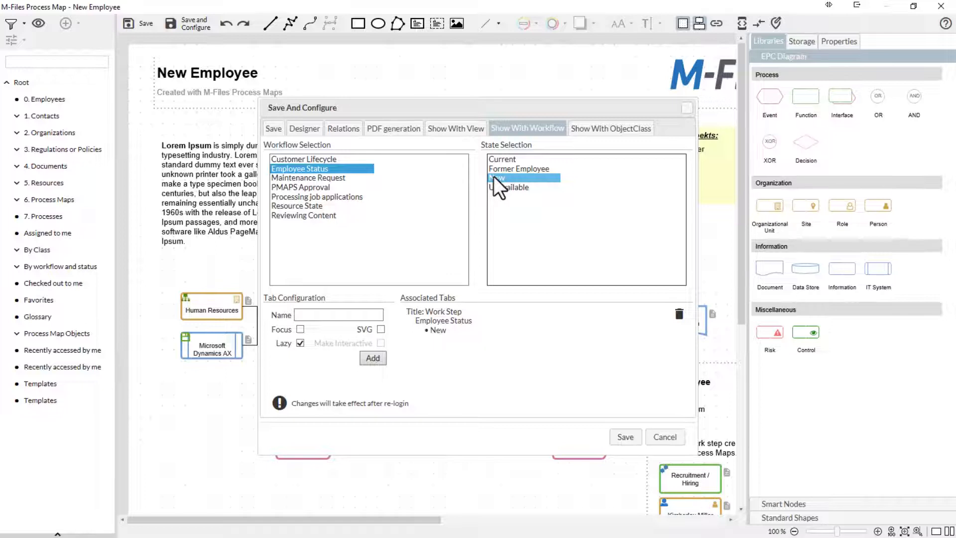
click(300, 343)
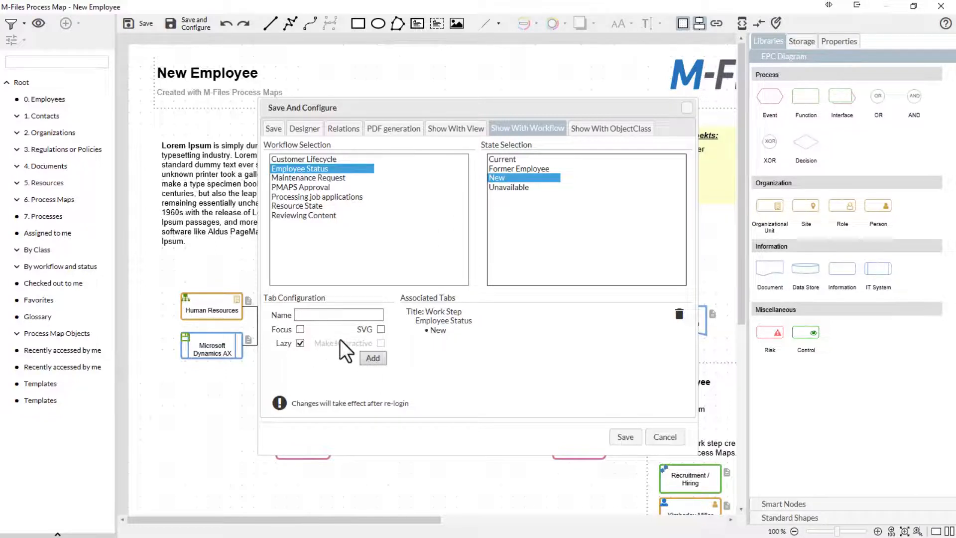
click(370, 314)
text(Work Step)
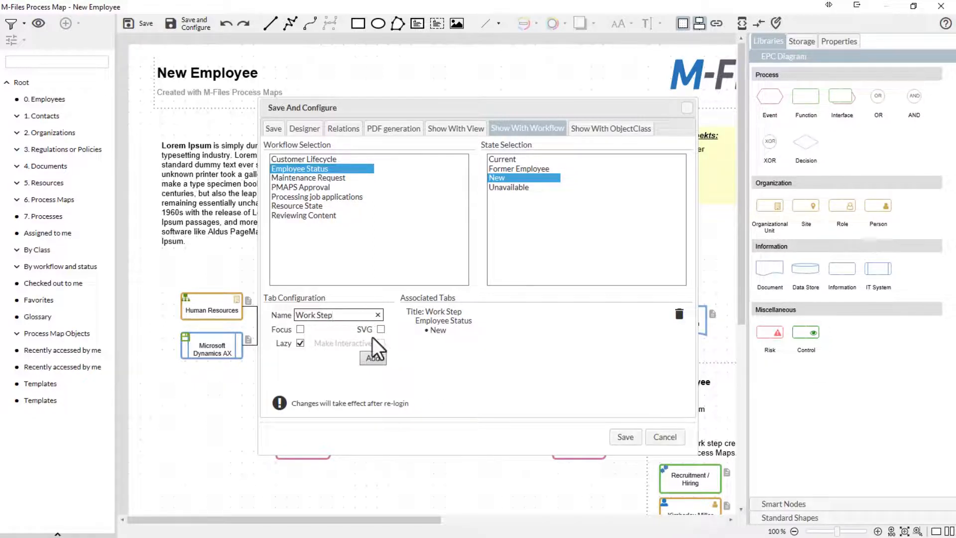
click(371, 359)
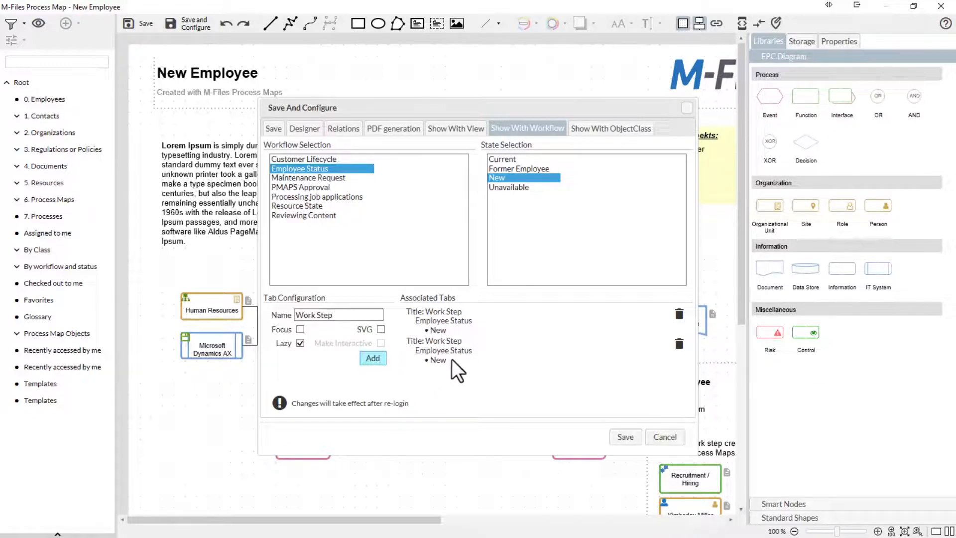
Remove the second, duplicate Work Step entry from the associated tabs and save the New Employee map.
click(679, 344)
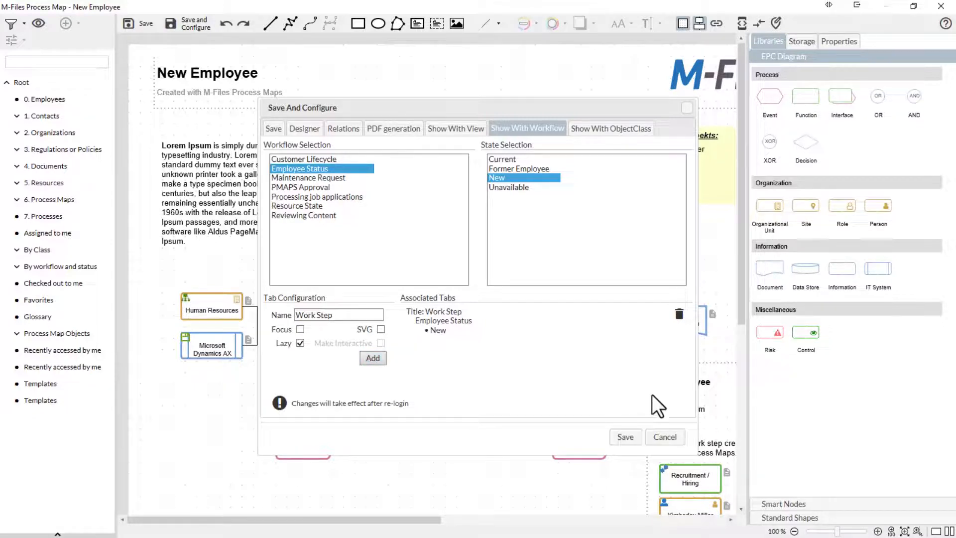
click(625, 438)
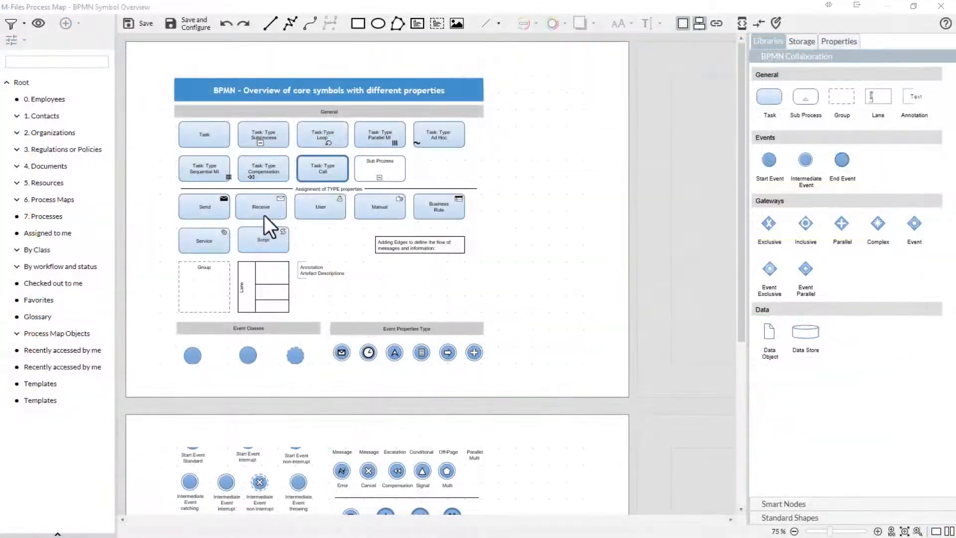
Associate the BPMN Symbol Overview map with the BPMN Collaboration class of the Process Map object type, adding a lazy tab named BPMN Collaboration.
click(172, 26)
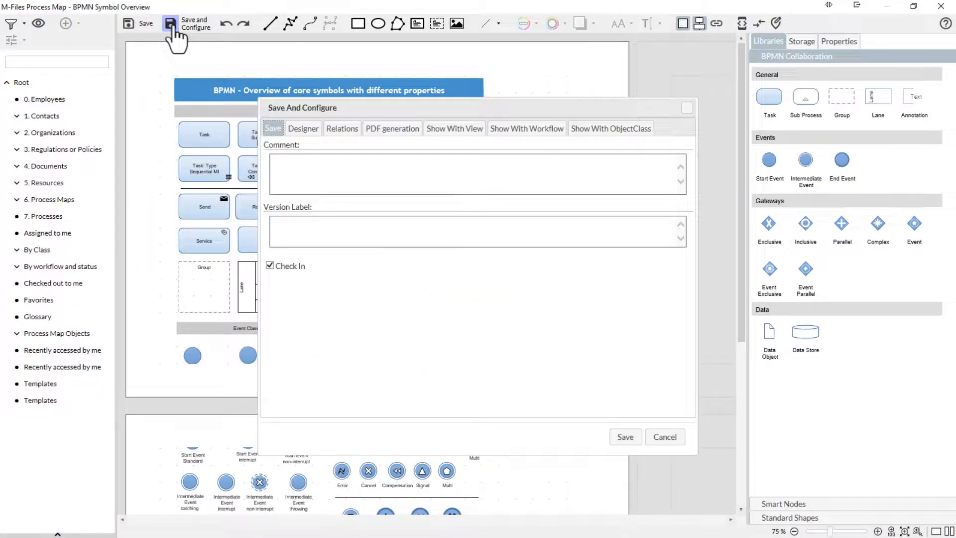
click(576, 128)
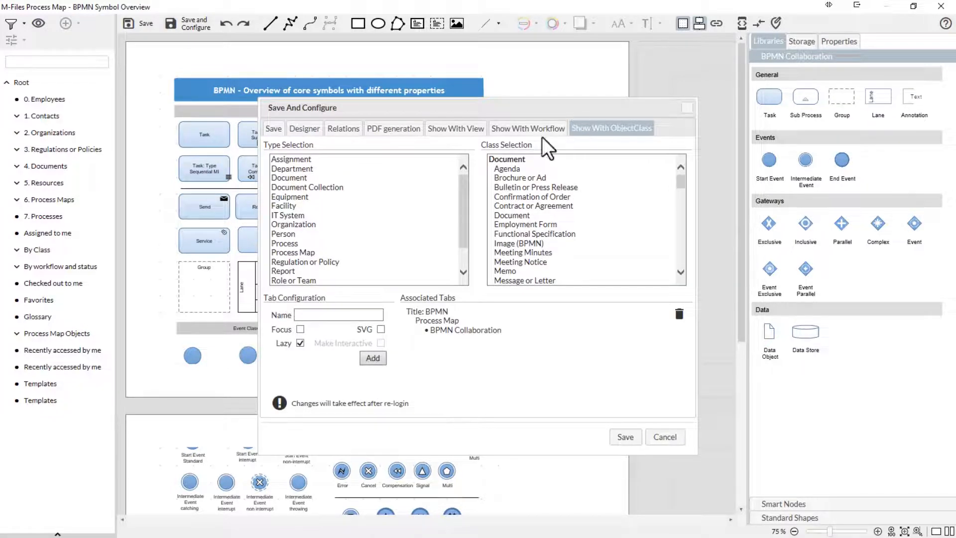
click(295, 251)
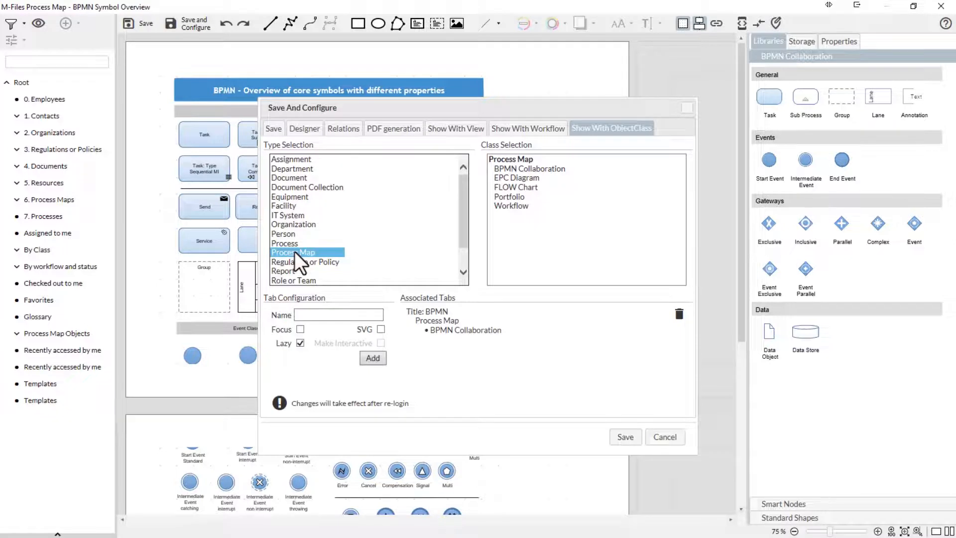
click(514, 169)
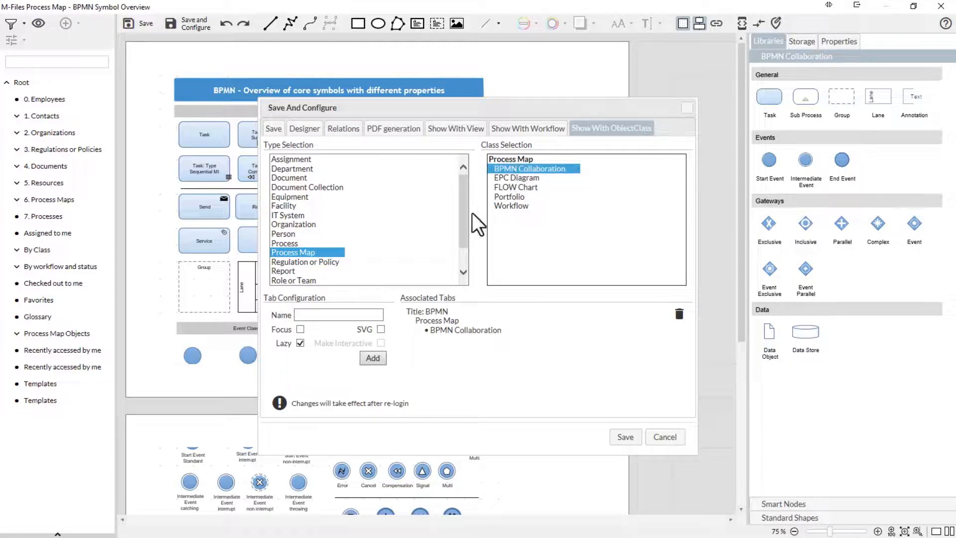
click(351, 314)
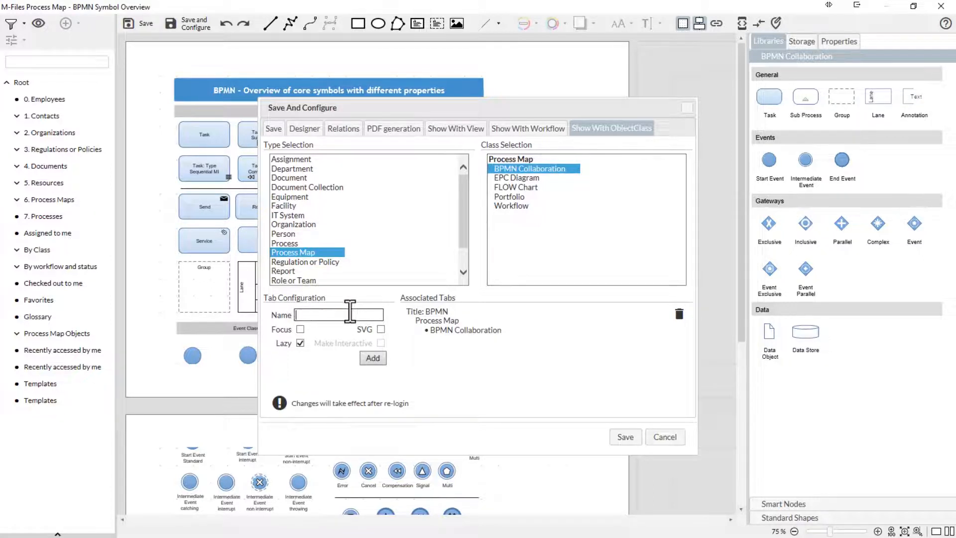
text(BPMN Collaboration)
click(371, 359)
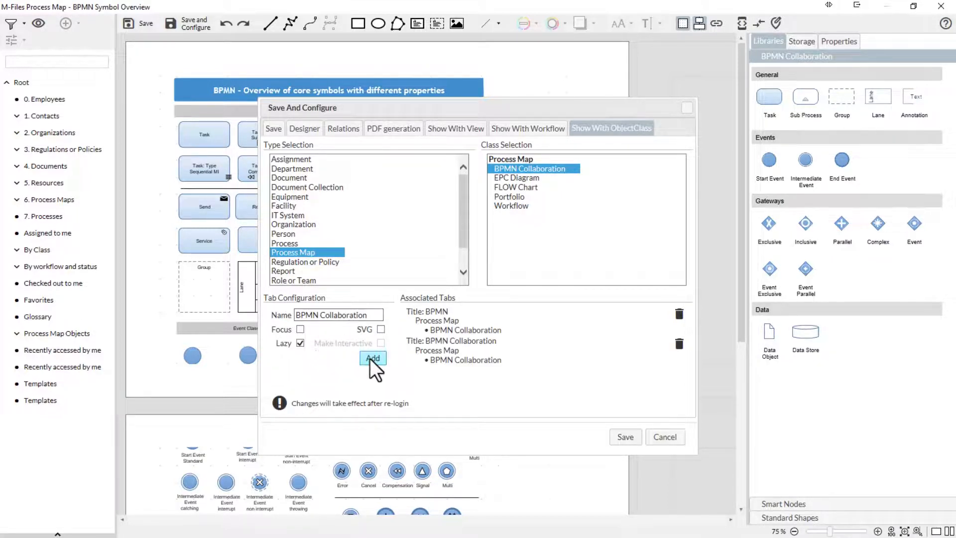
Remove the BPMN Collaboration tab entry, keeping the one titled BPMN, and save the BPMN Symbol Overview map.
click(679, 343)
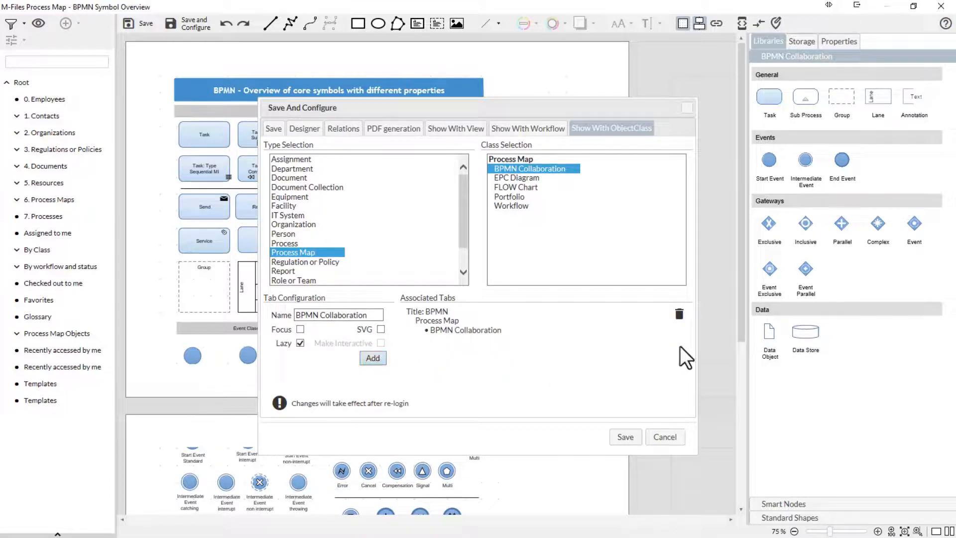
click(625, 438)
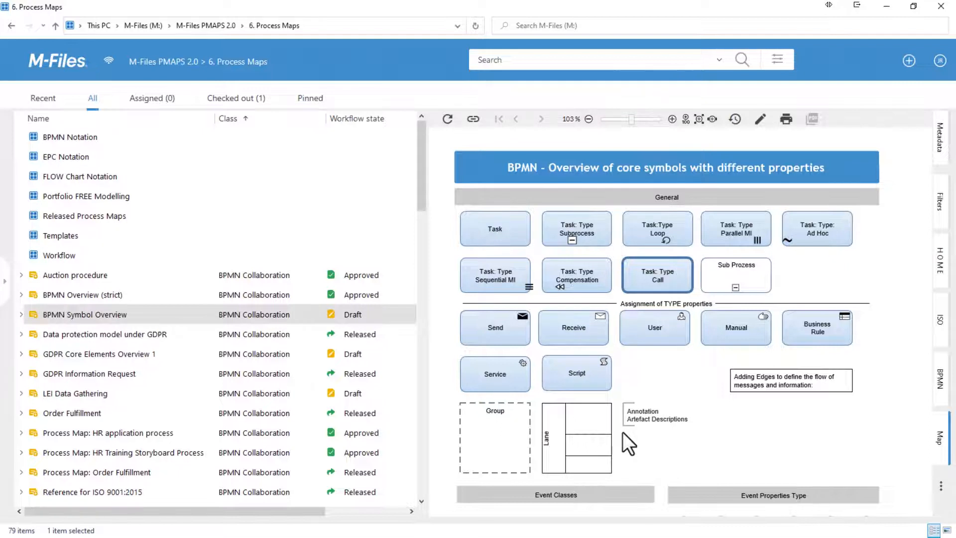
In 6. Process Maps, check the BPMN tab and the additional tabs for Auction procedure and LEI Data Gathering.
click(137, 278)
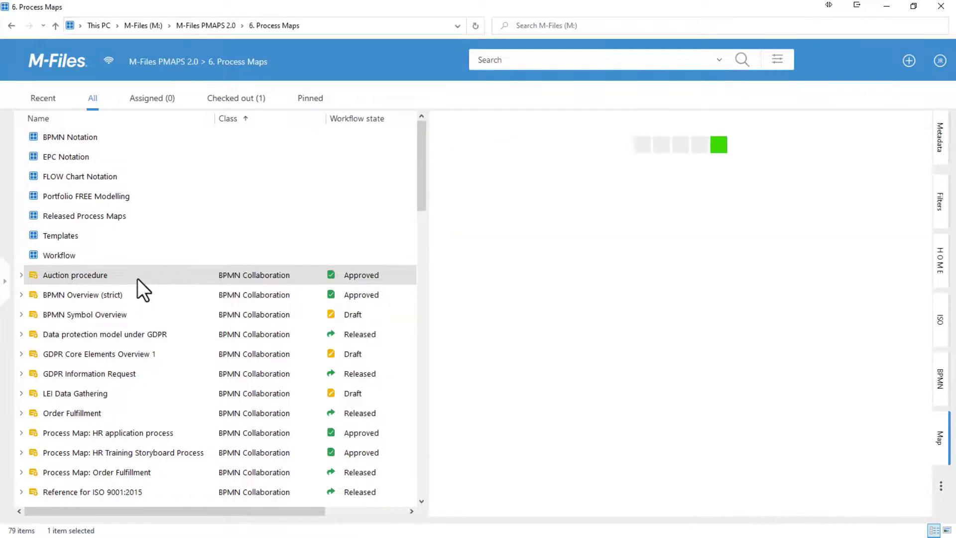
click(941, 383)
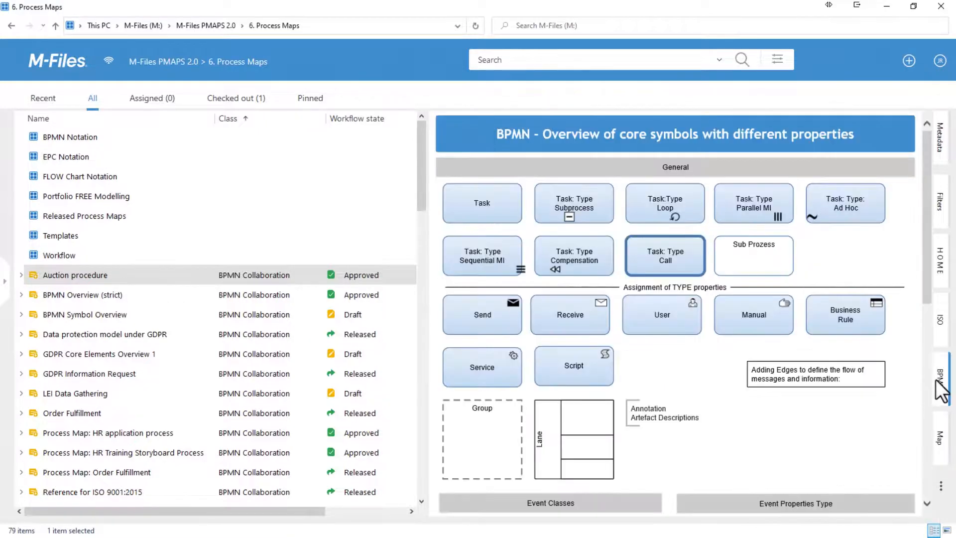
click(941, 484)
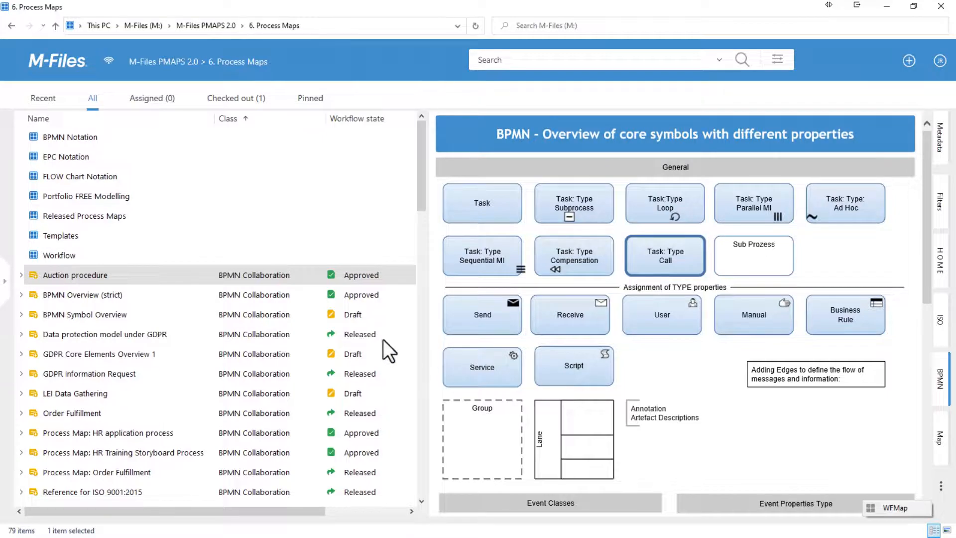
click(133, 392)
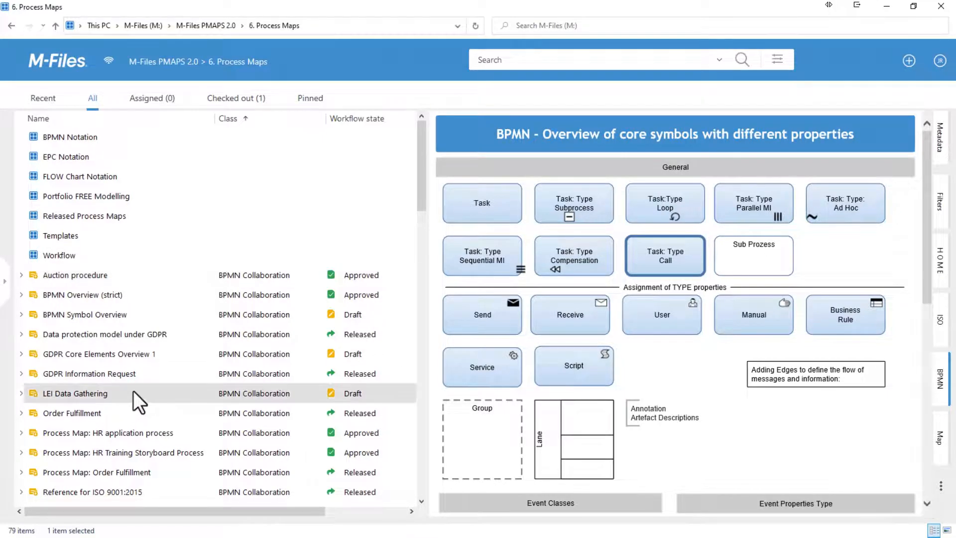